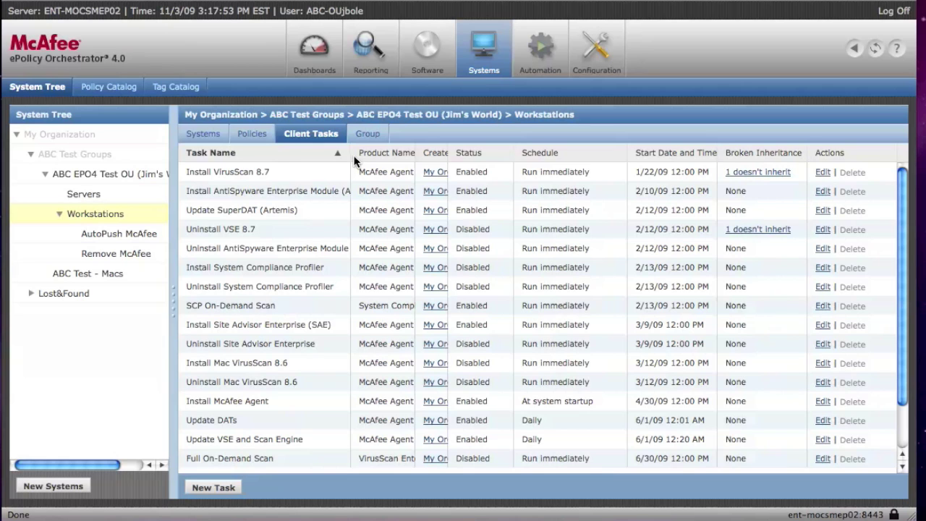
Step: Select the ABC EPO4 Test OU group and review its client tasks for VirusScan installation, DAT and engine updates, and on-demand scans
click(120, 175)
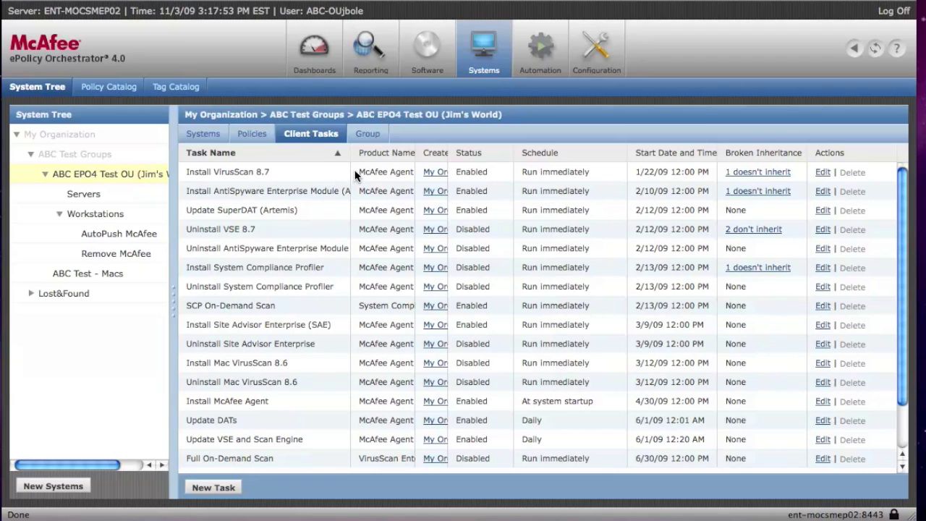
drag(194, 174, 265, 174)
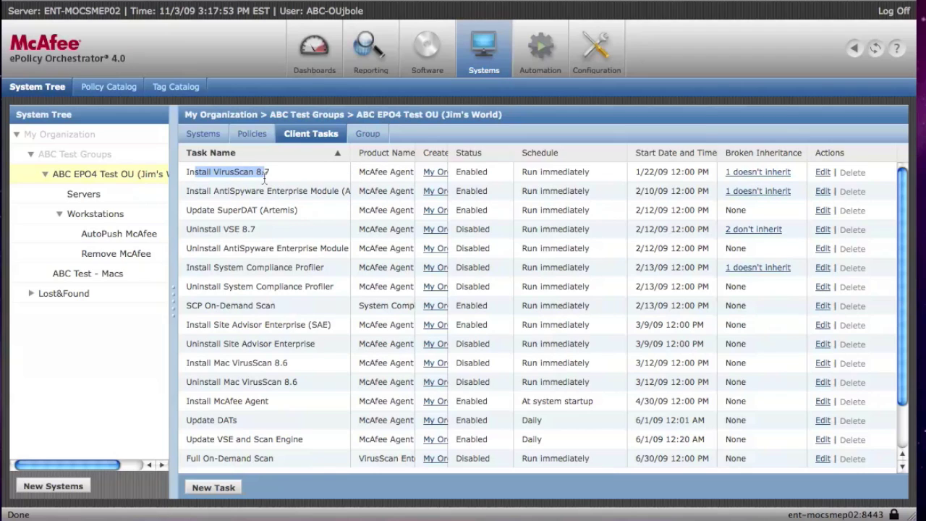
click(193, 266)
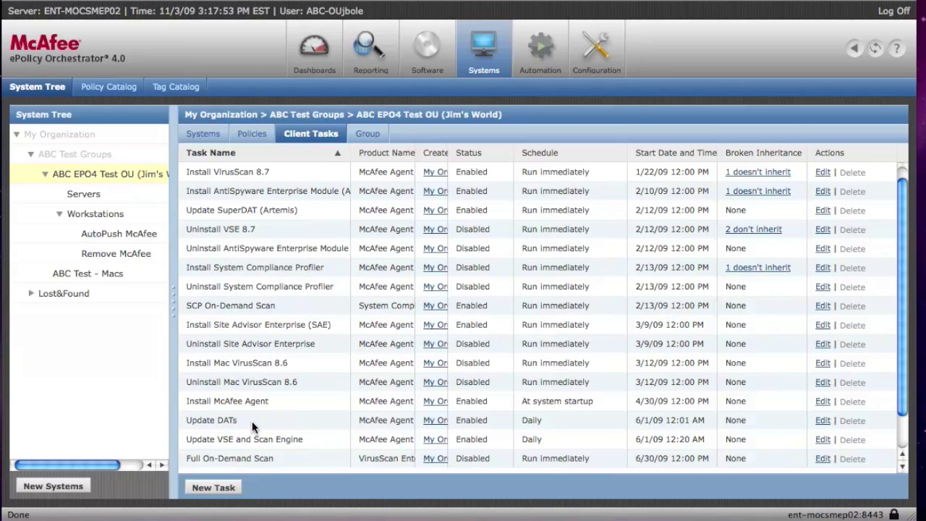
drag(252, 421, 167, 415)
click(209, 422)
drag(244, 423, 180, 421)
drag(304, 441, 195, 443)
scroll(243, 448, down, 1)
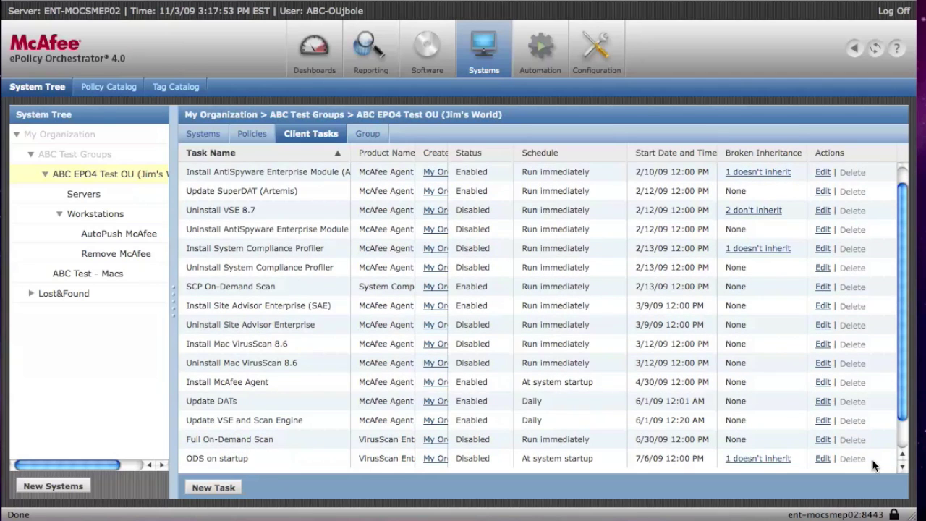
click(902, 467)
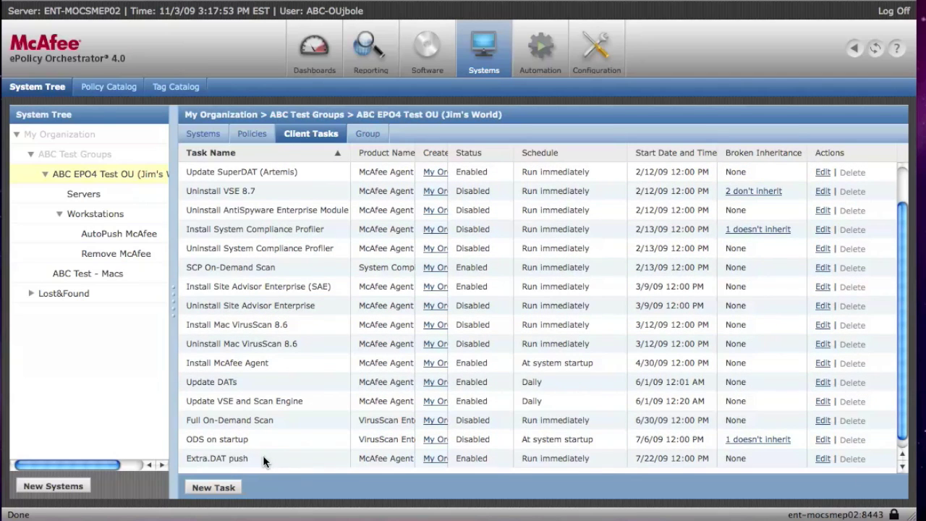
drag(278, 427, 189, 427)
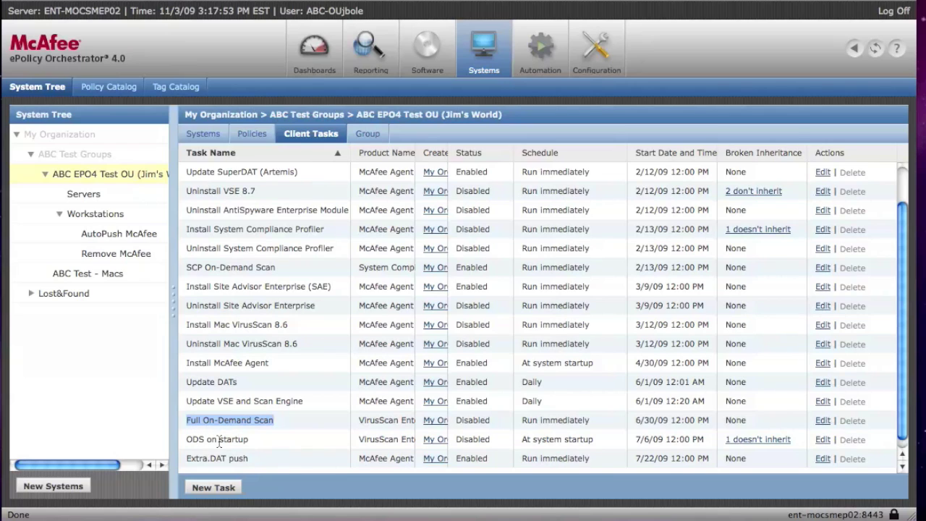
drag(248, 441, 188, 442)
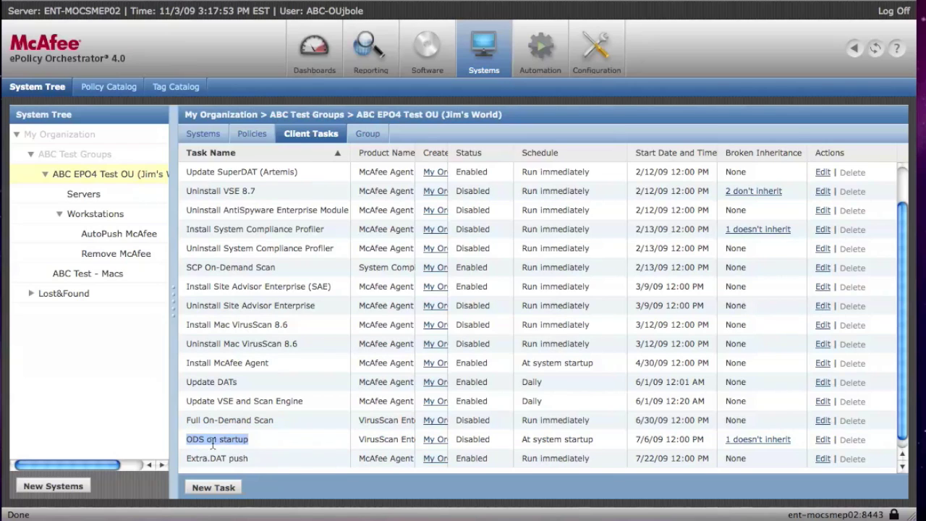
scroll(331, 399, up, 2)
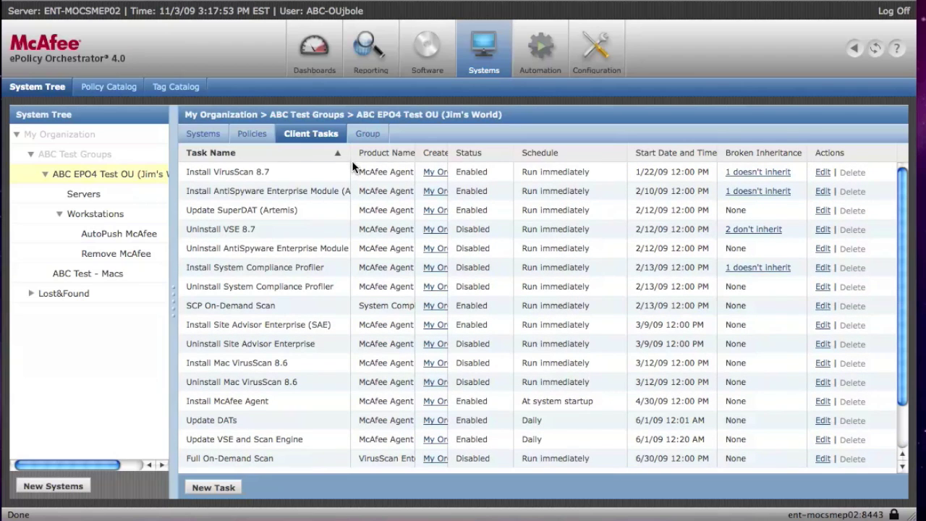
Step: Narrow the Task Name and Product Name columns so that the Created At column is fully readable
drag(352, 161, 295, 155)
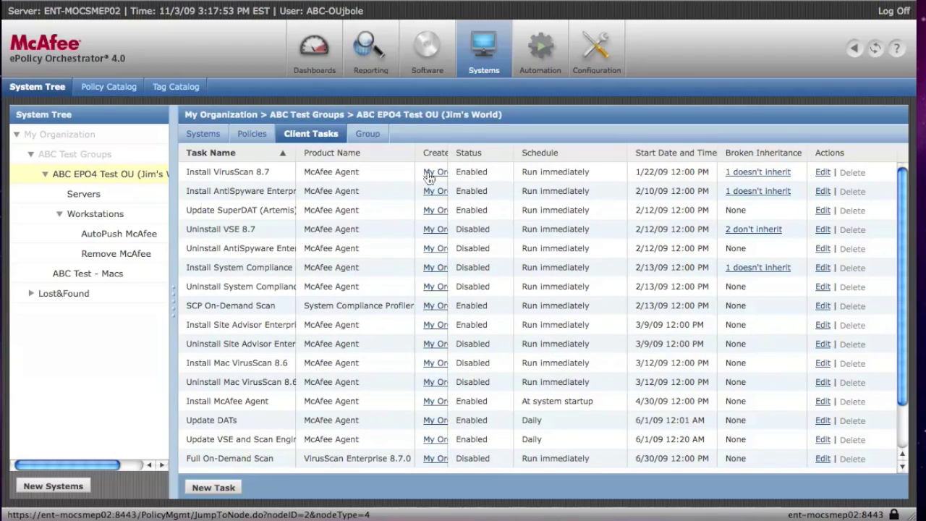
drag(414, 156, 359, 156)
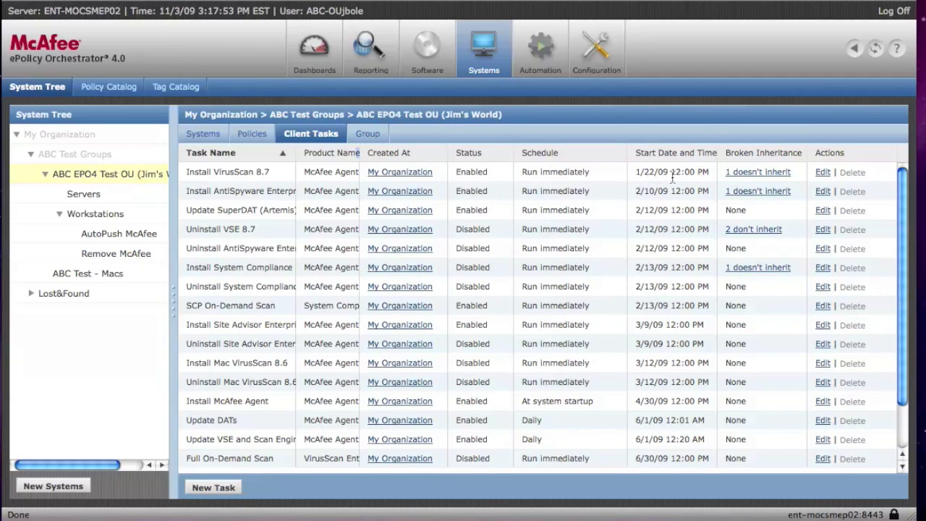
Step: Examine which systems break inheritance for the Install VirusScan 8.7 task, and close the list without resetting anything
click(754, 174)
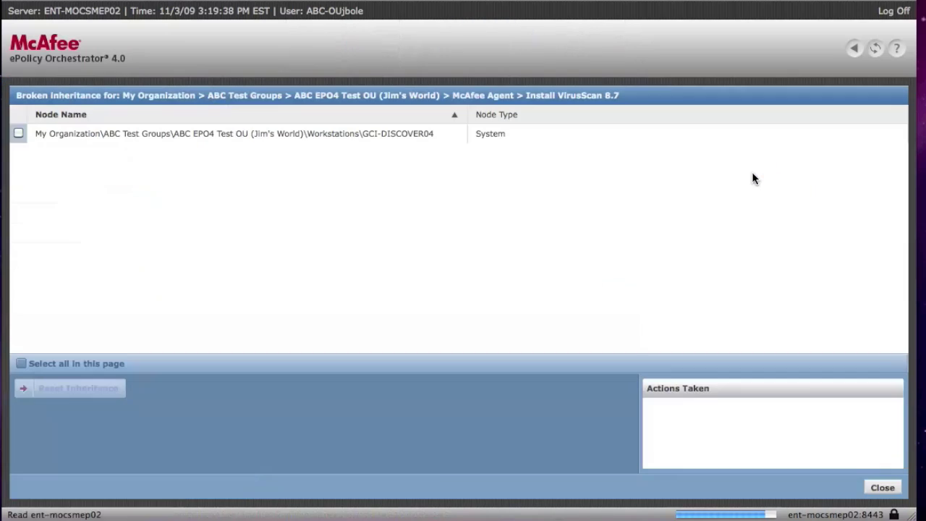
click(19, 134)
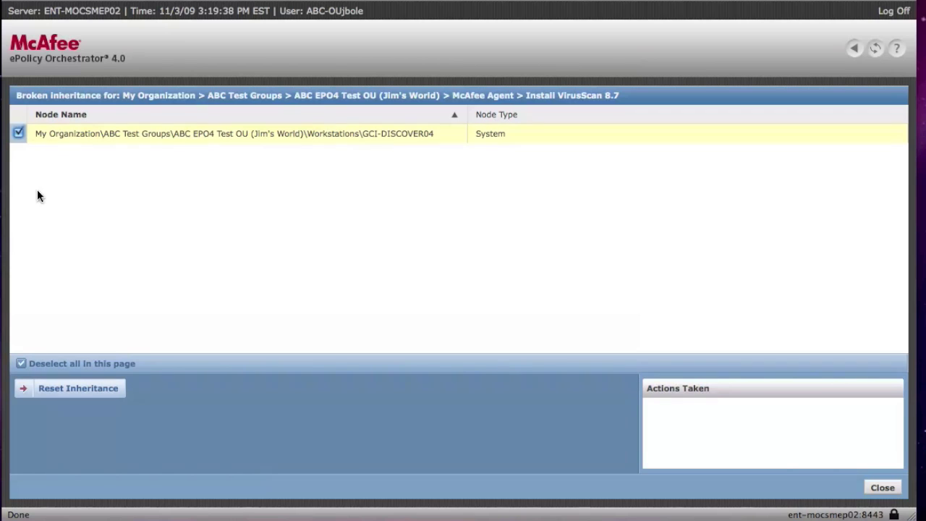
click(887, 487)
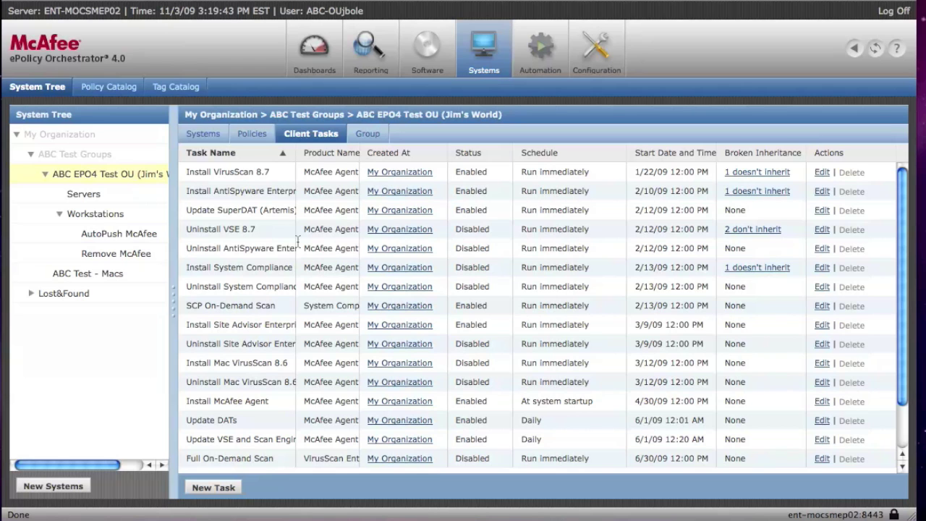
Step: Open the Servers group's Install VirusScan 8.7 task for editing and turn off inheritance of its task and schedule settings
click(87, 194)
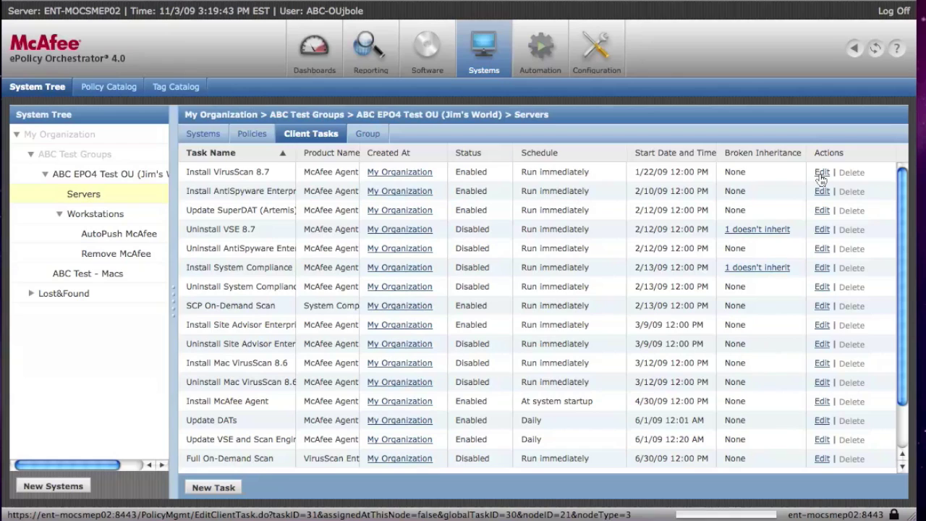
click(822, 173)
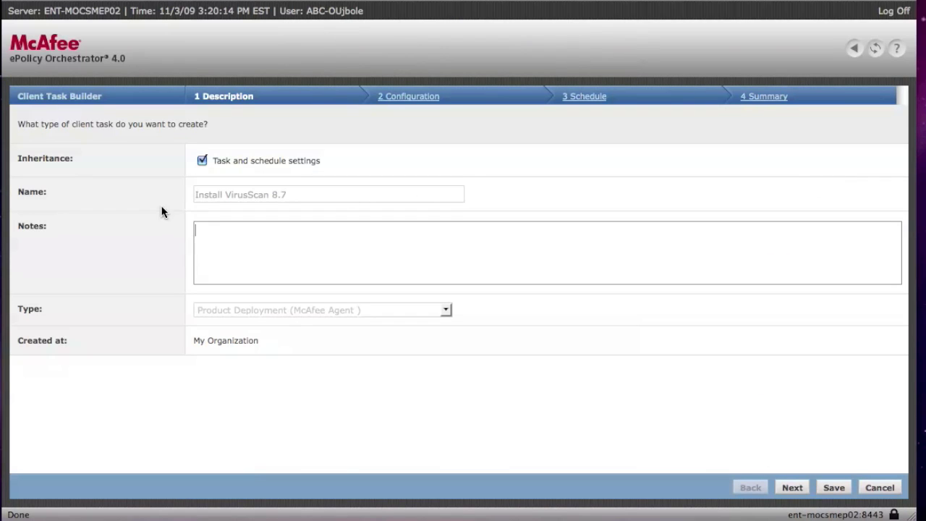
click(201, 162)
Step: Examine the deployment task's configuration, including the available actions and products
click(410, 97)
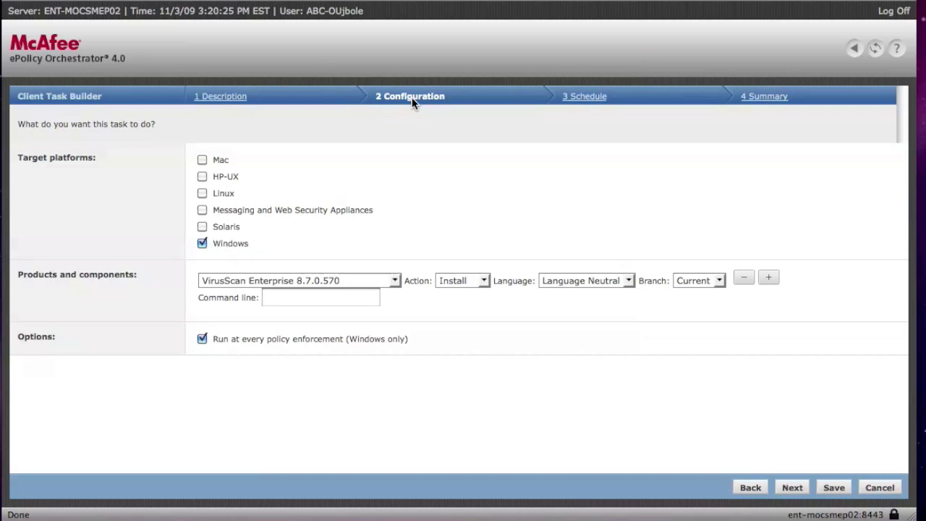
click(458, 283)
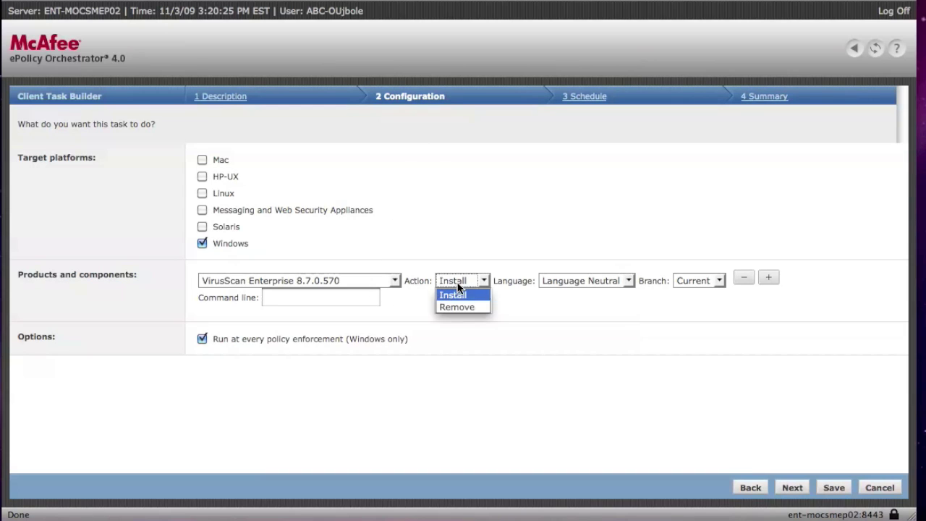
click(458, 282)
click(398, 281)
click(399, 281)
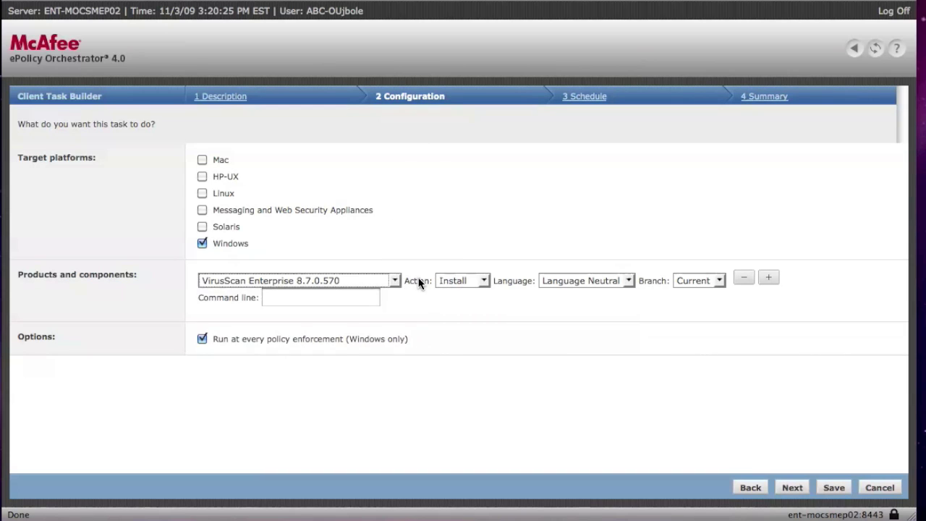
Step: Try the Weekly schedule type for the VirusScan install task and review the weekly options
click(589, 101)
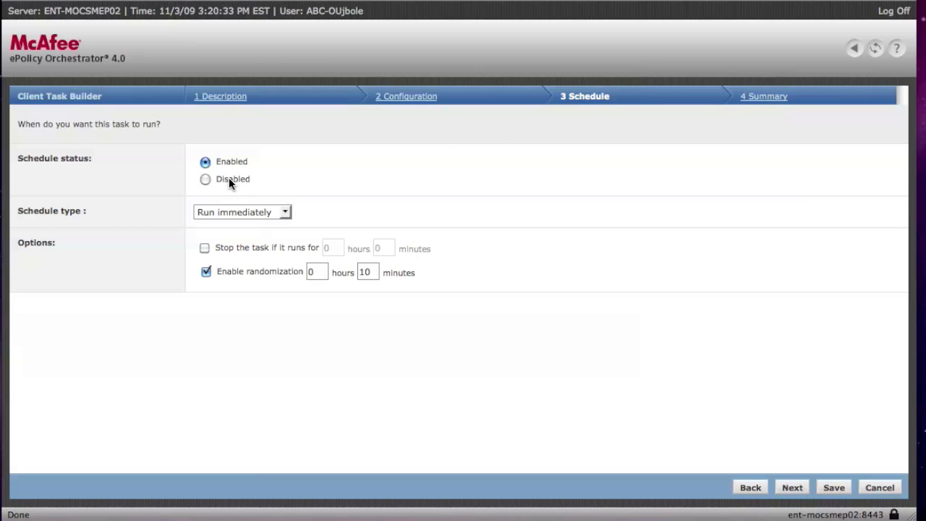
click(265, 220)
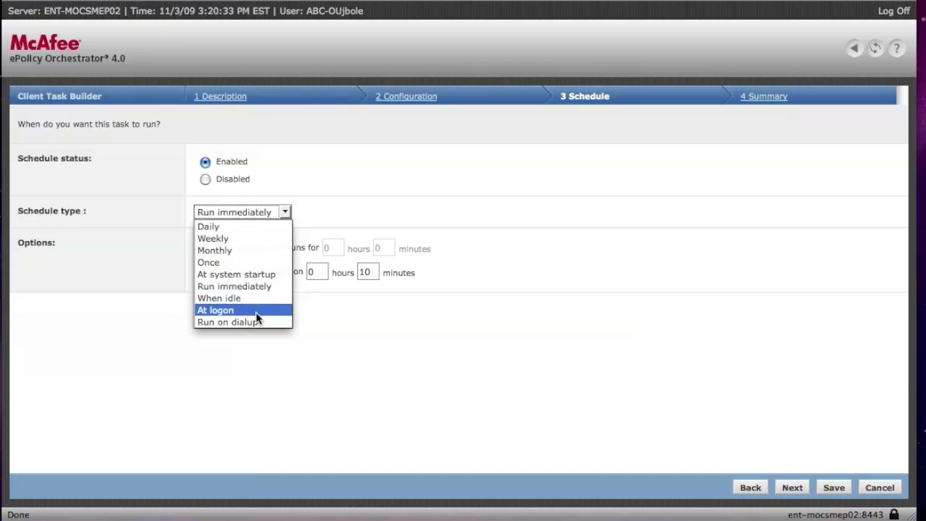
click(230, 236)
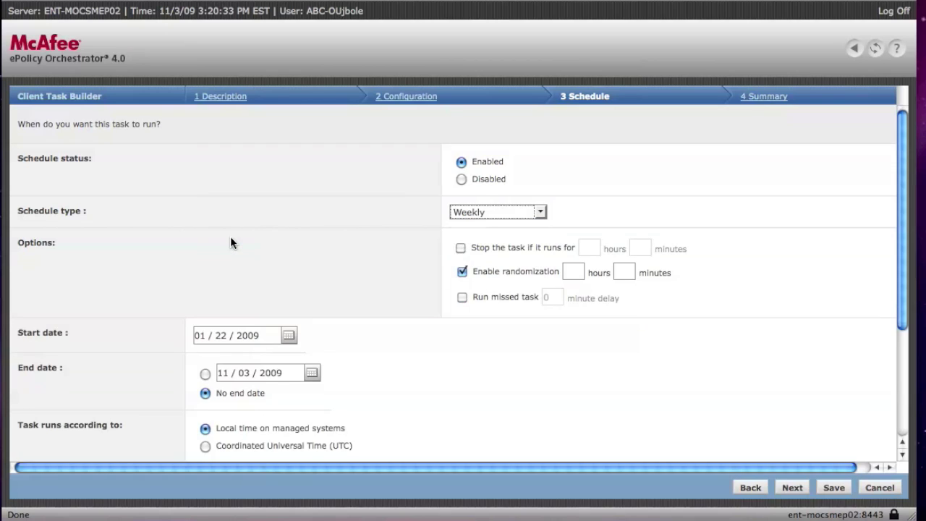
scroll(380, 233, down, 1)
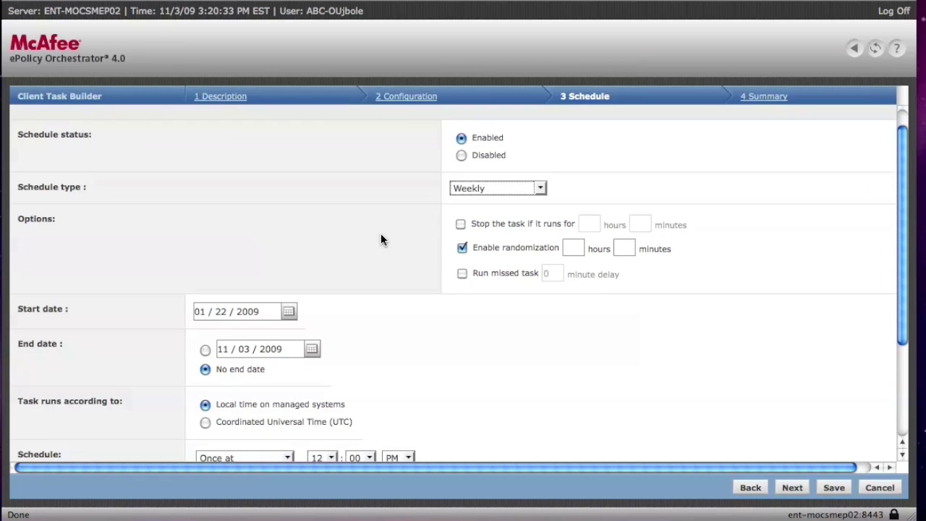
scroll(380, 239, down, 1)
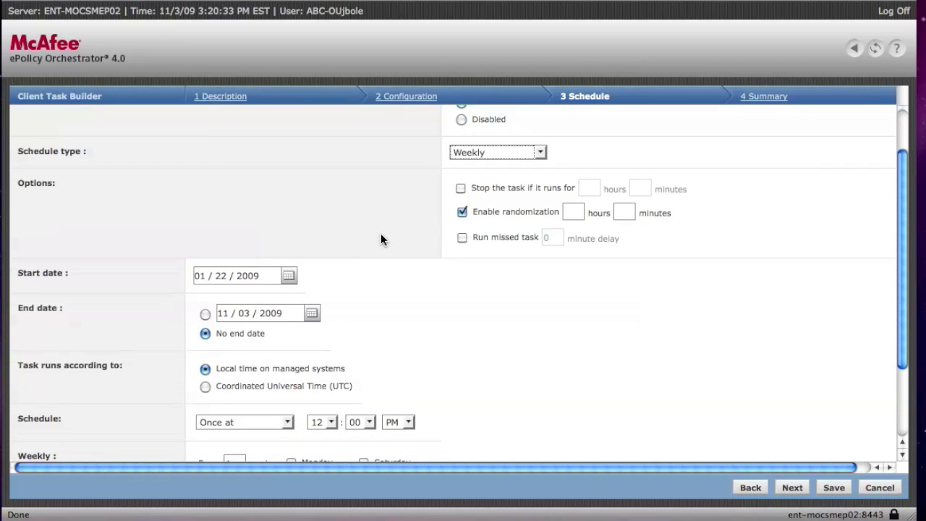
scroll(259, 428, down, 3)
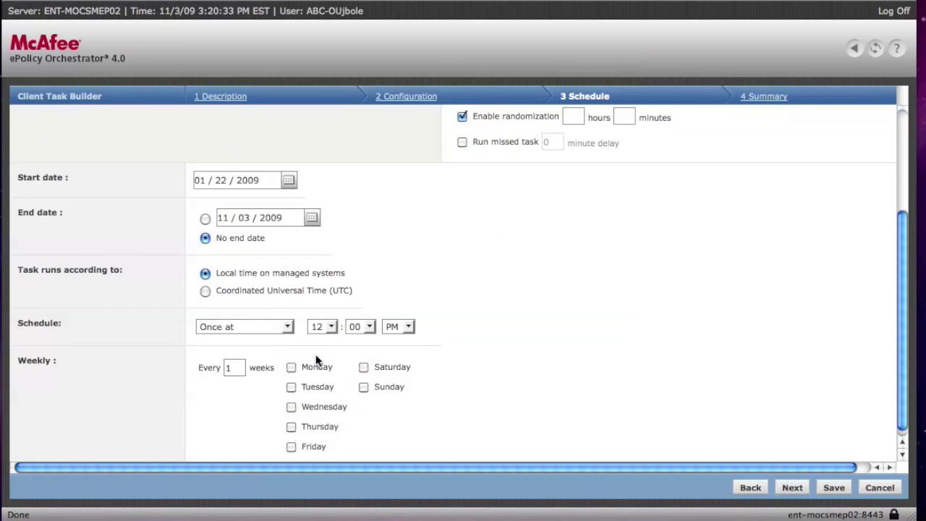
Step: Try the Repeat between and Repeat starting at options for the weekly schedule, and cancel the task edit without saving
click(288, 329)
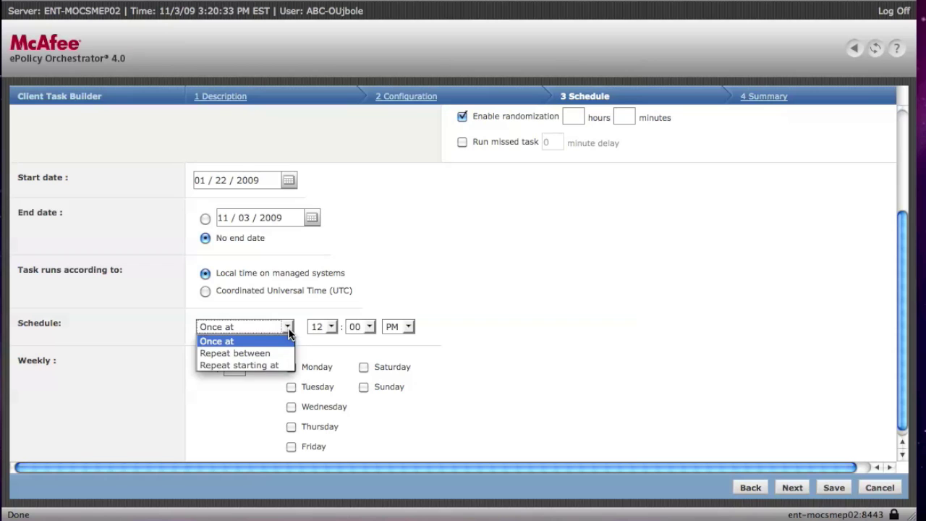
click(253, 353)
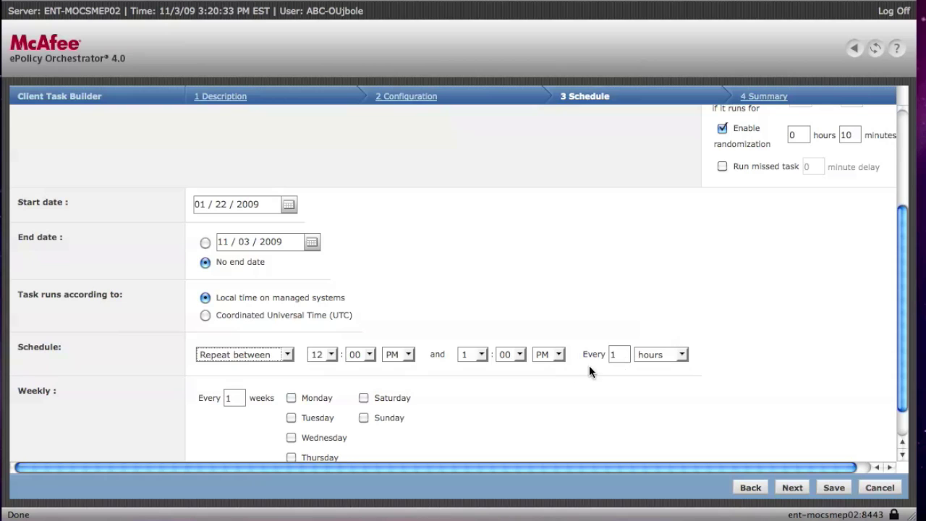
double_click(613, 355)
click(286, 354)
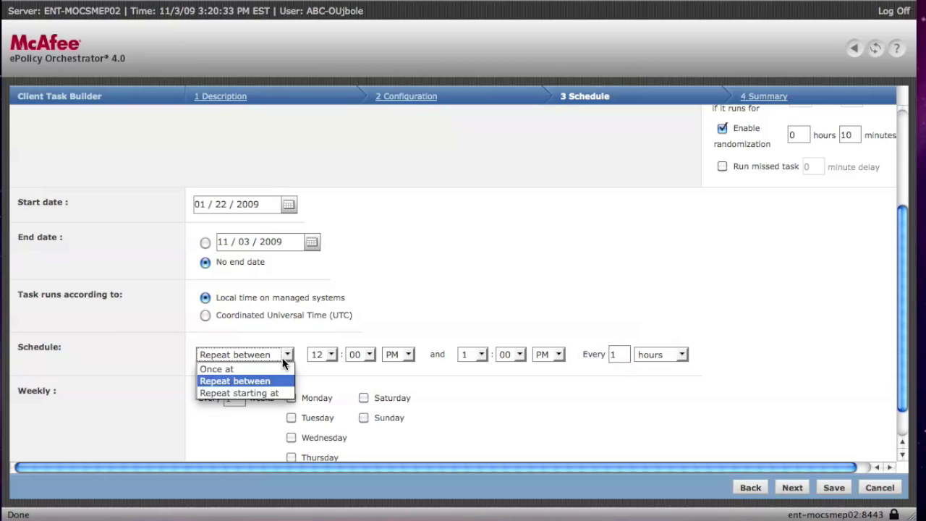
click(264, 392)
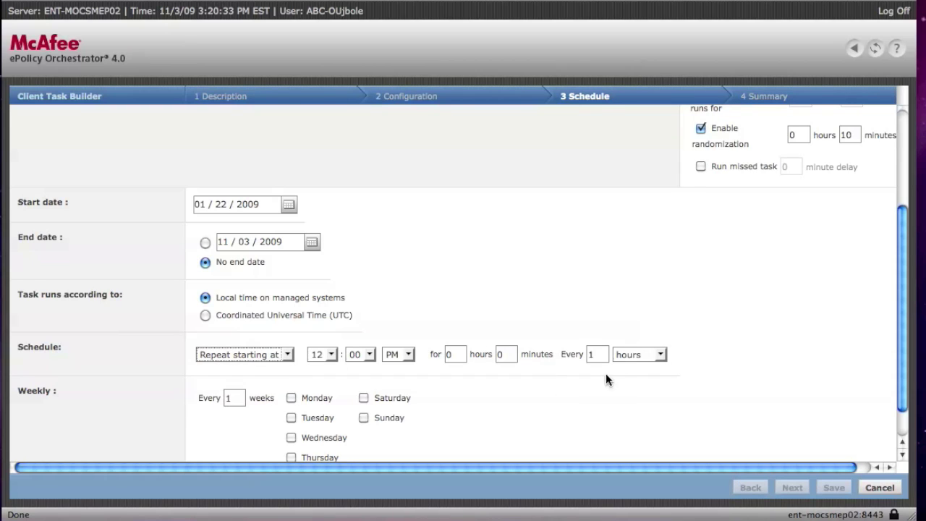
click(502, 389)
scroll(501, 389, down, 1)
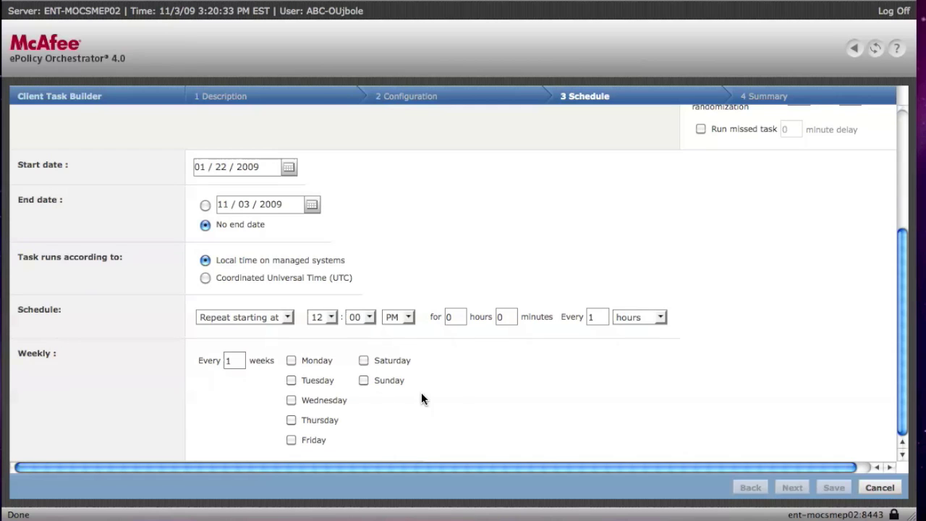
scroll(422, 394, up, 2)
click(867, 490)
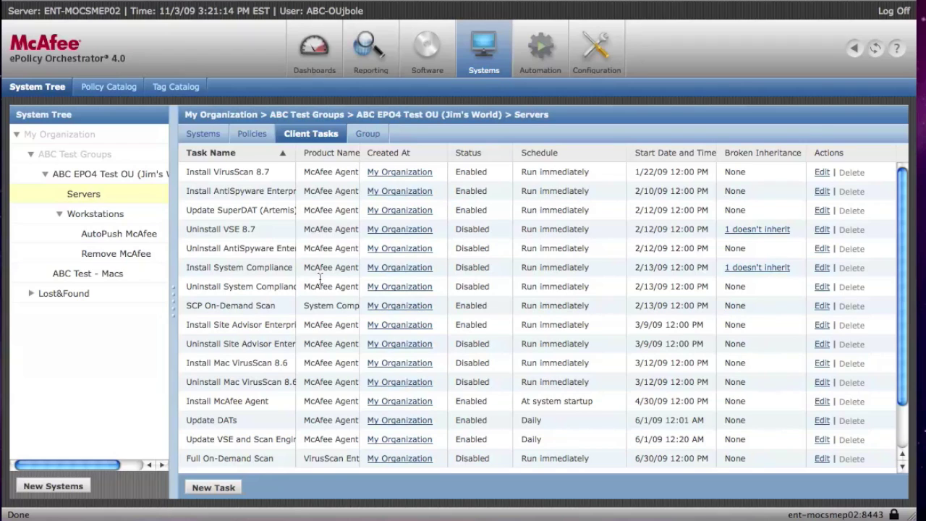
Step: Open the Servers group's Update DATs task and examine its notes and schedule settings
scroll(283, 374, down, 1)
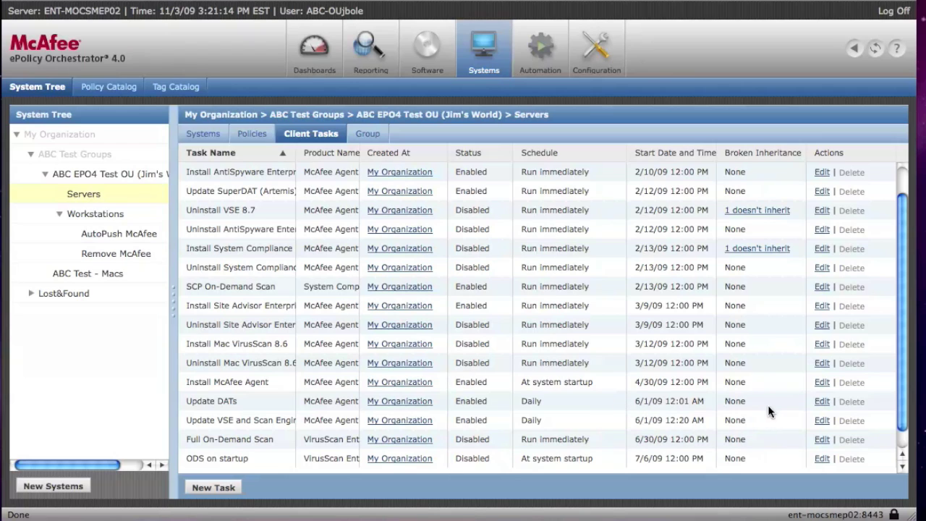
click(821, 402)
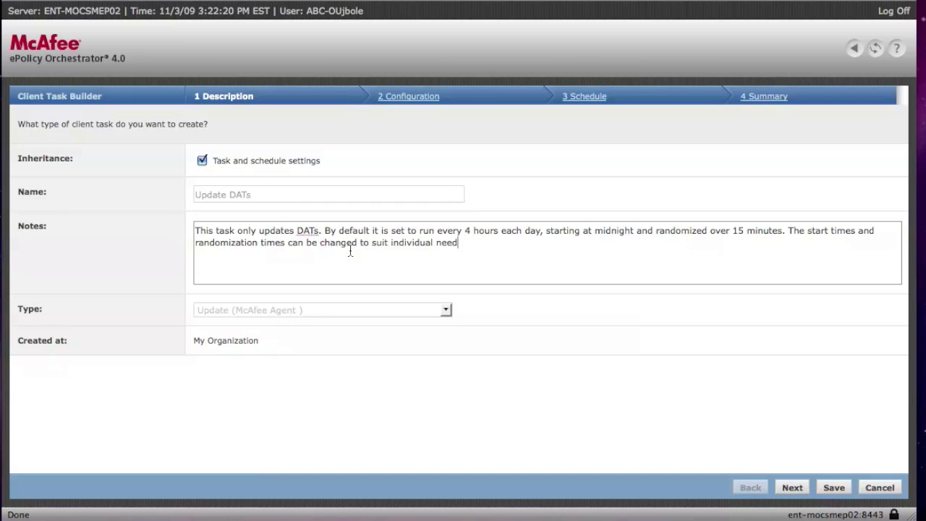
click(589, 98)
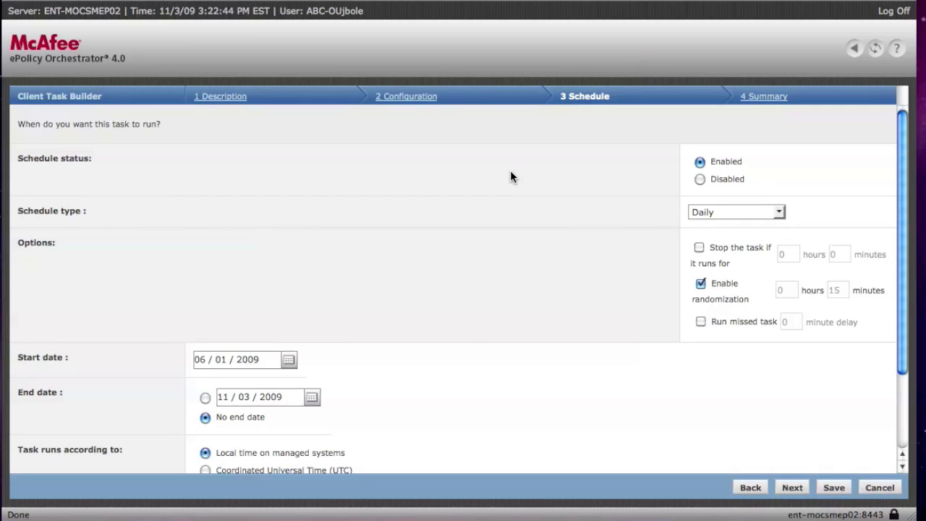
scroll(511, 172, down, 1)
scroll(510, 172, down, 1)
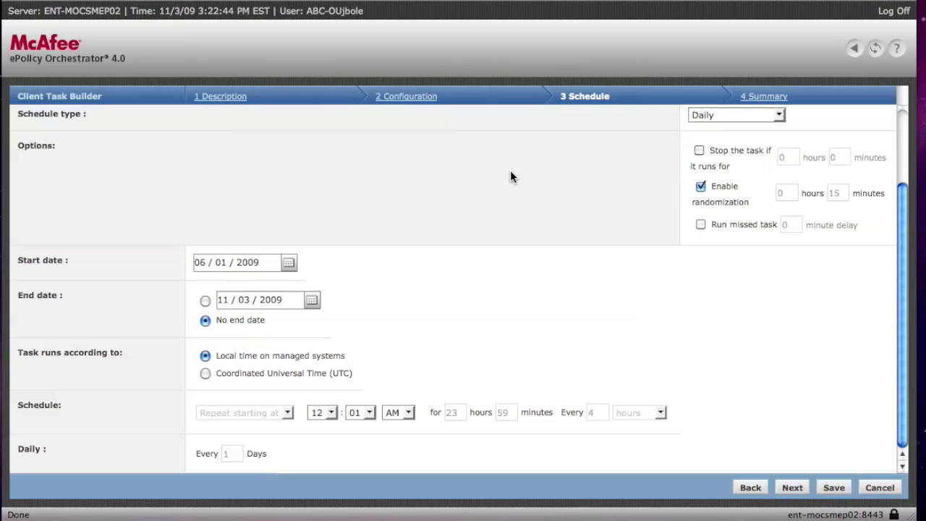
scroll(510, 173, up, 2)
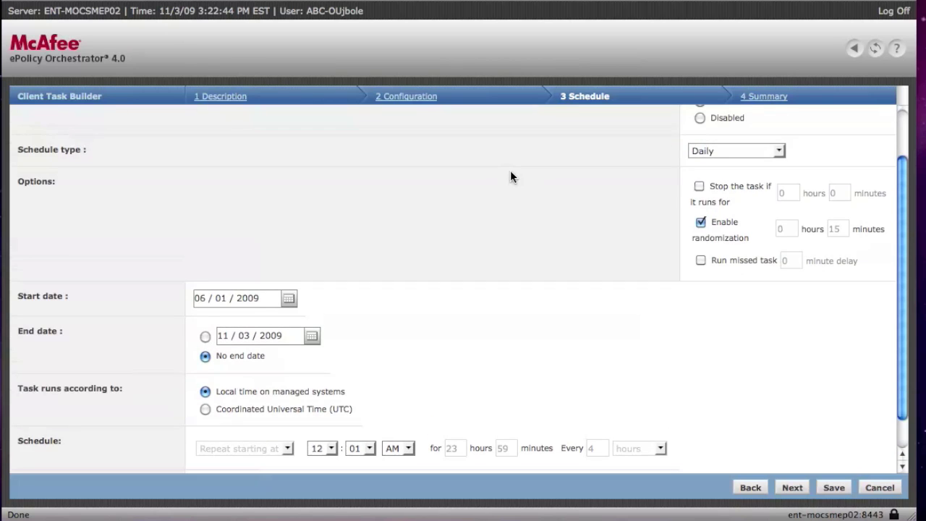
Step: Review the remaining schedule settings of the Update DATs task and close it without saving
scroll(510, 170, down, 2)
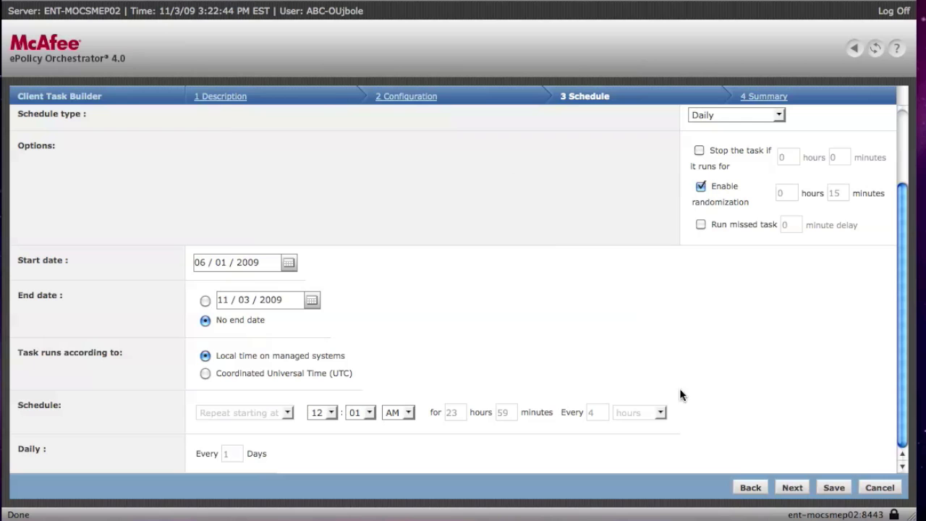
click(870, 489)
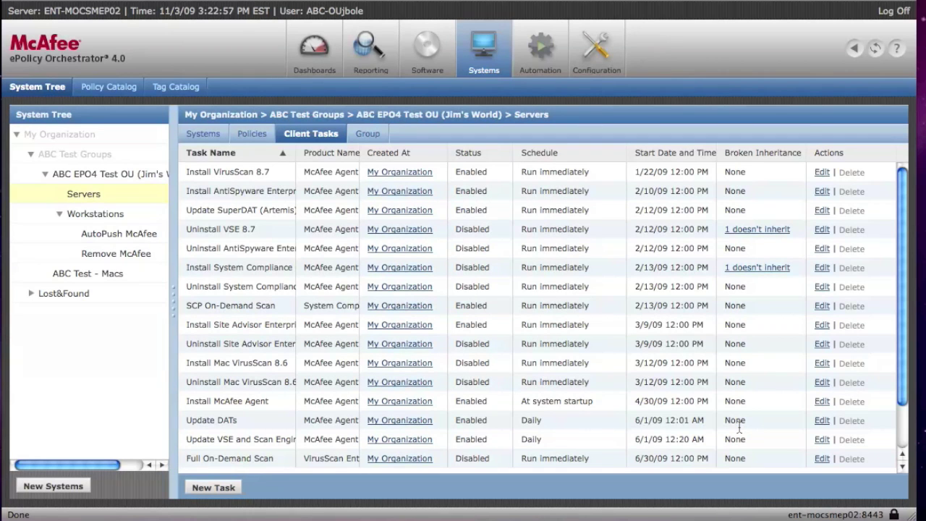
Step: Start a new client task for the Servers group, review the available task types, and cancel it without saving
scroll(376, 413, down, 1)
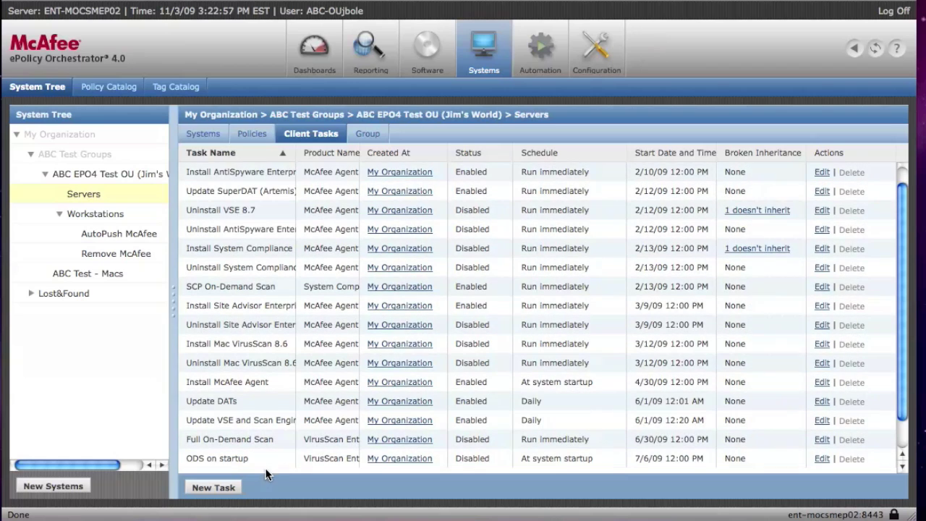
click(212, 489)
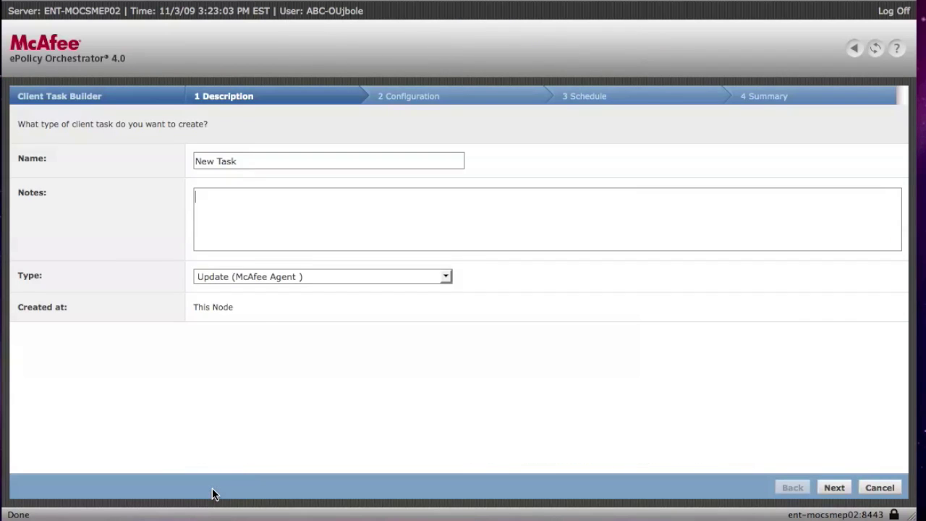
click(271, 279)
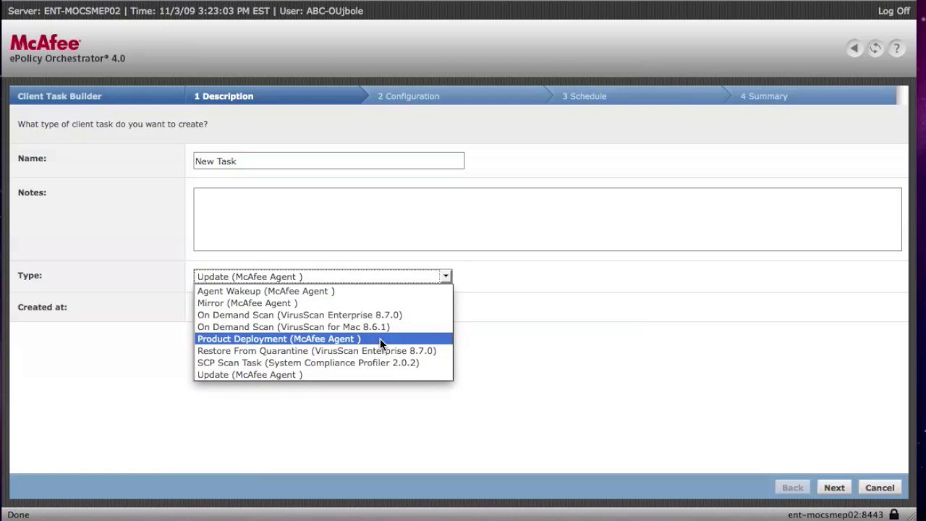
click(635, 359)
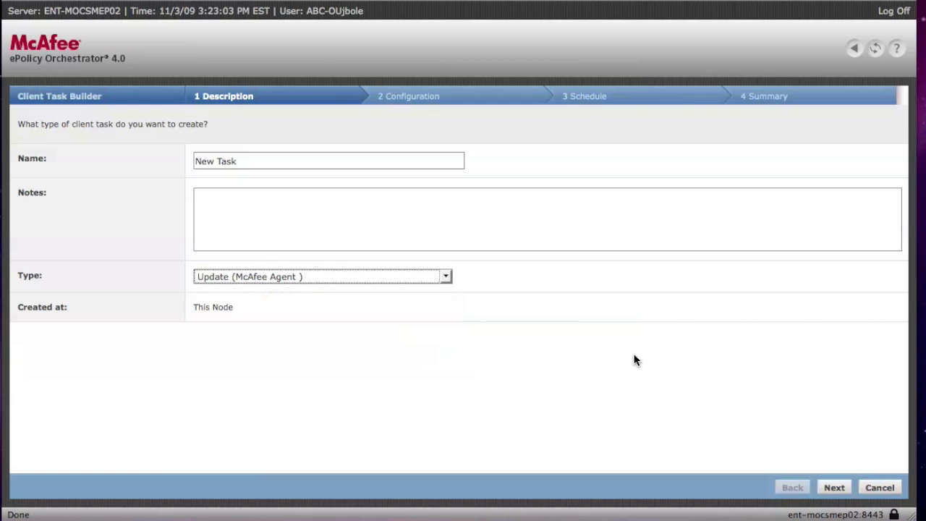
click(865, 488)
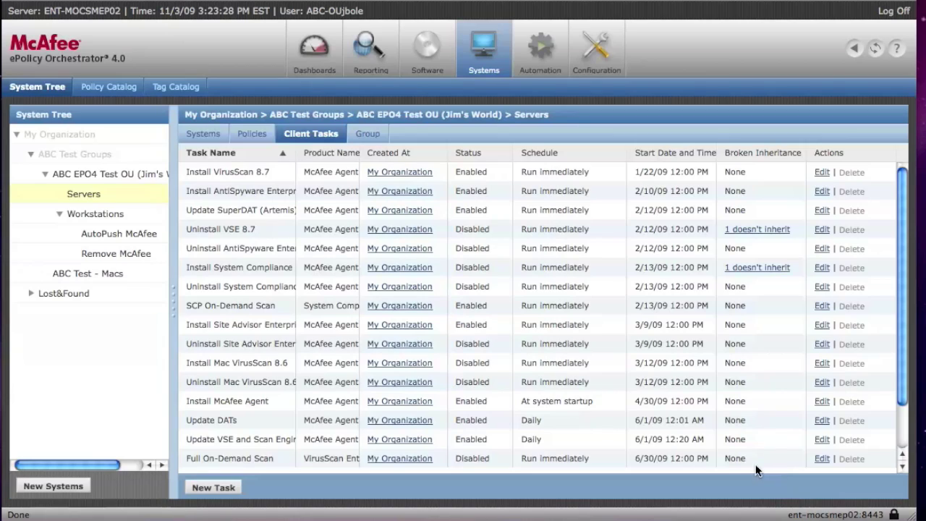
Step: Widen the Task Name column and review the Site Advisor Enterprise install, Mac VirusScan 8.6 install and SCP On-Demand Scan tasks
scroll(324, 425, down, 2)
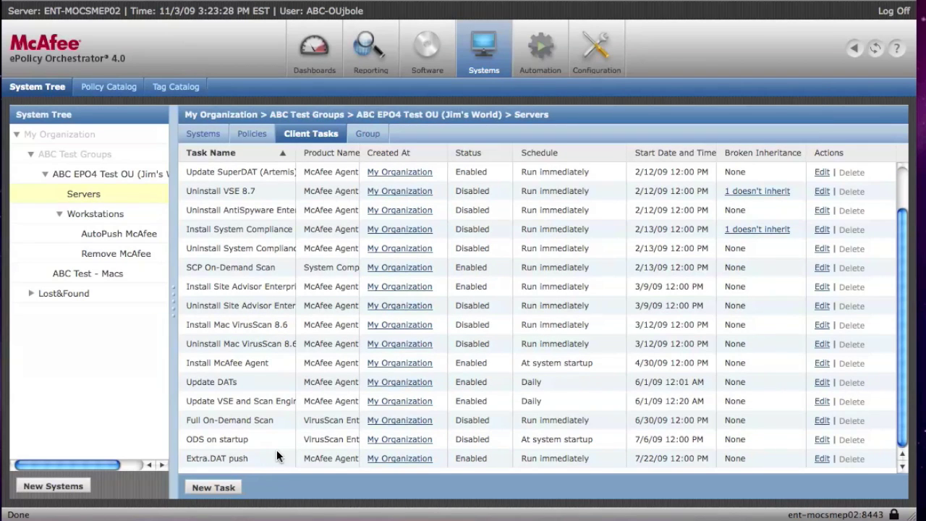
scroll(276, 449, down, 1)
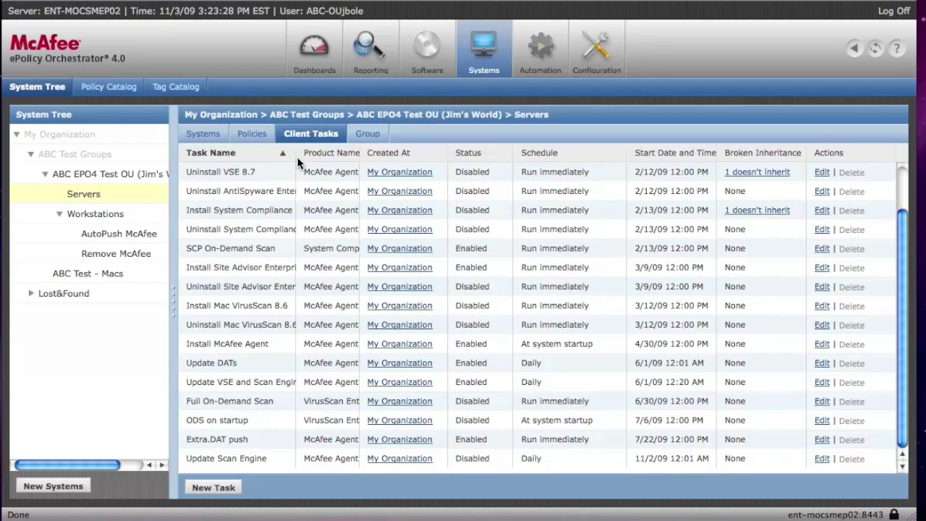
drag(294, 153, 315, 155)
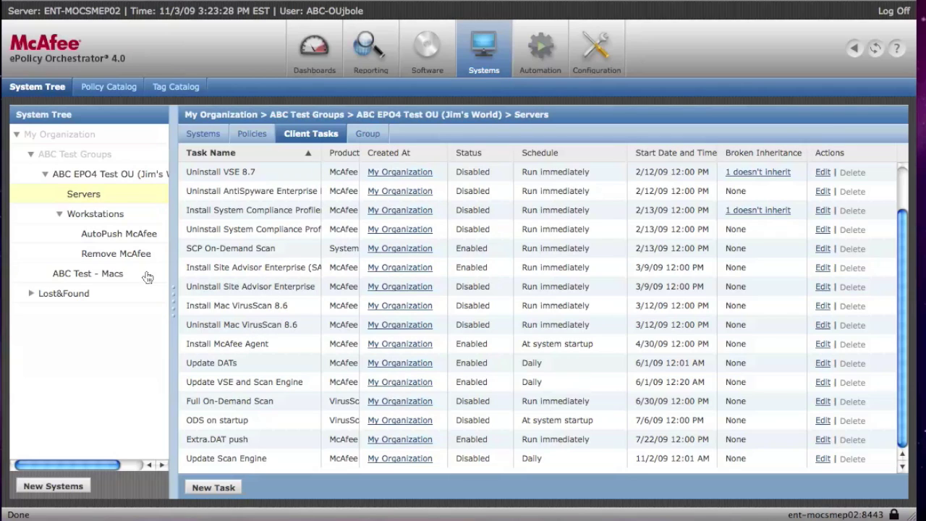
drag(189, 271, 315, 272)
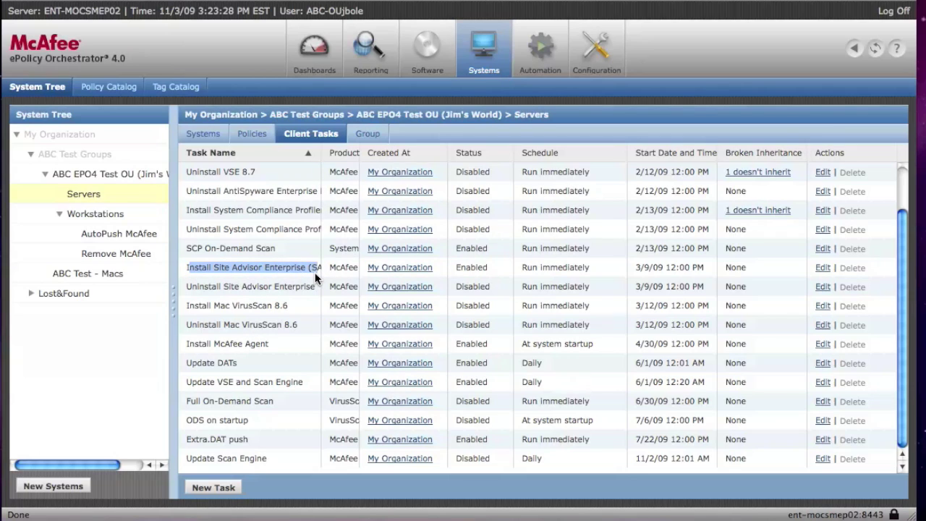
drag(186, 305, 294, 306)
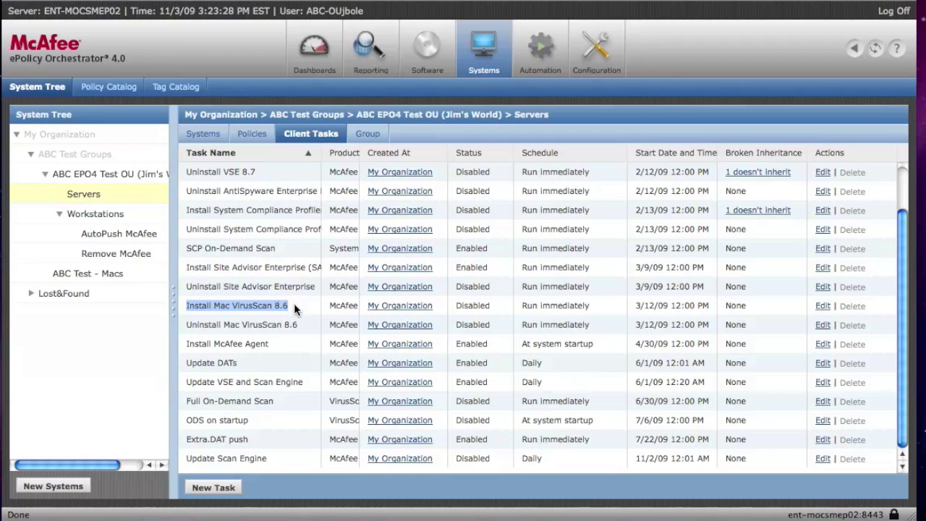
mouse_move(187, 248)
mouse_down()
mouse_move(277, 249)
mouse_move(188, 251)
mouse_move(192, 259)
mouse_up()
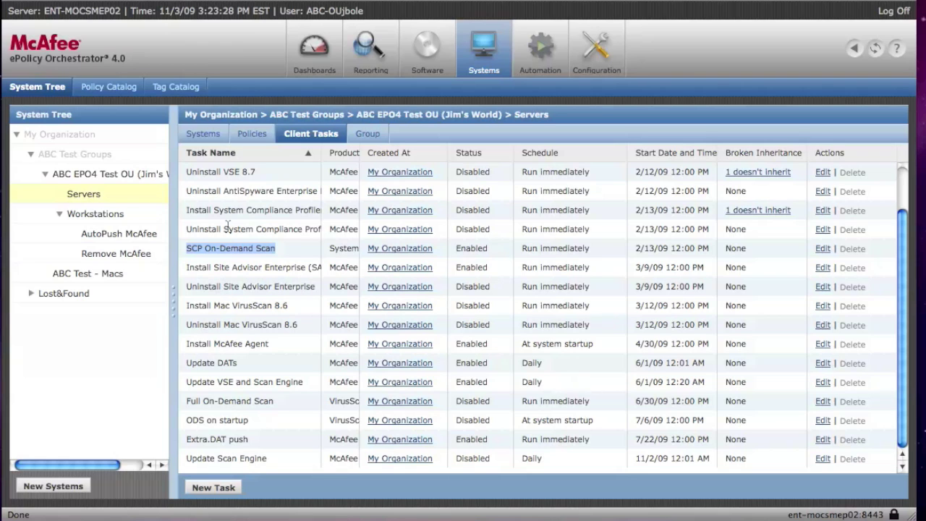
Step: Open the client tasks of the single system ABC-EPOTSTSVR1 in the Servers group for modification
click(211, 135)
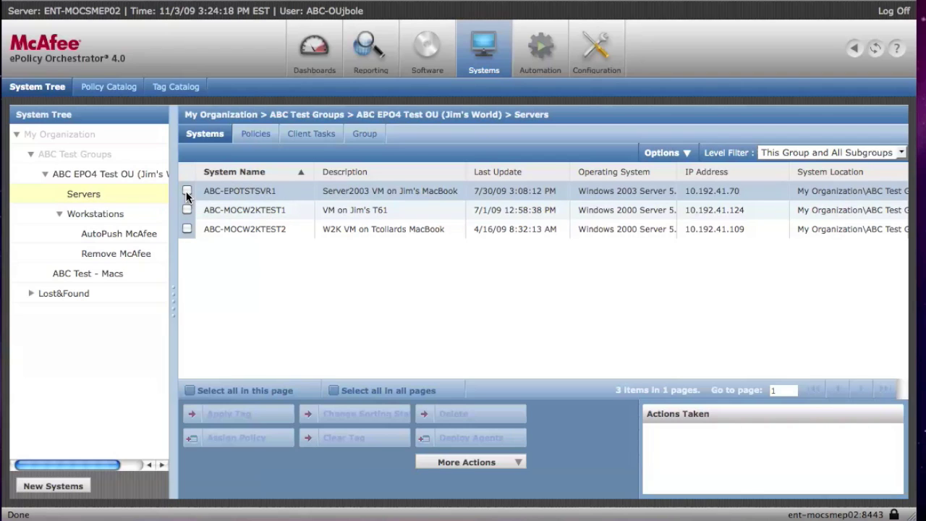
click(187, 191)
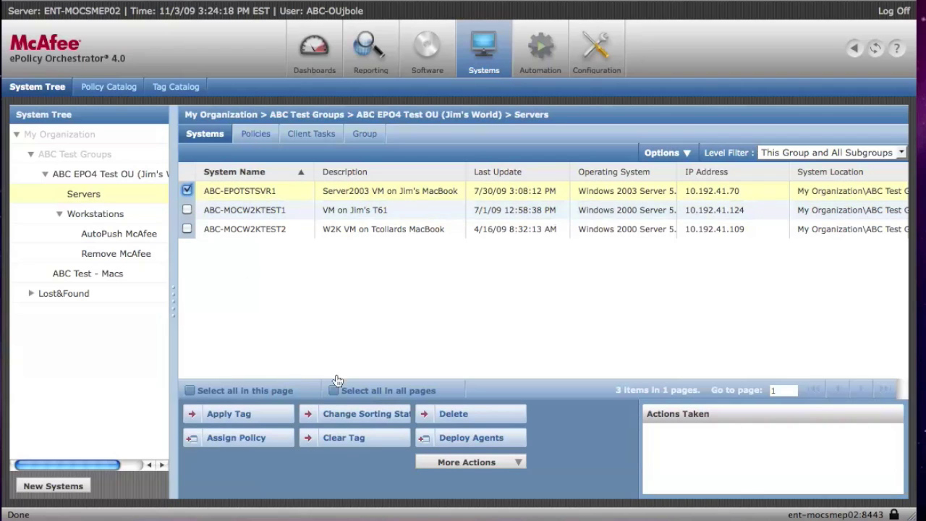
click(455, 463)
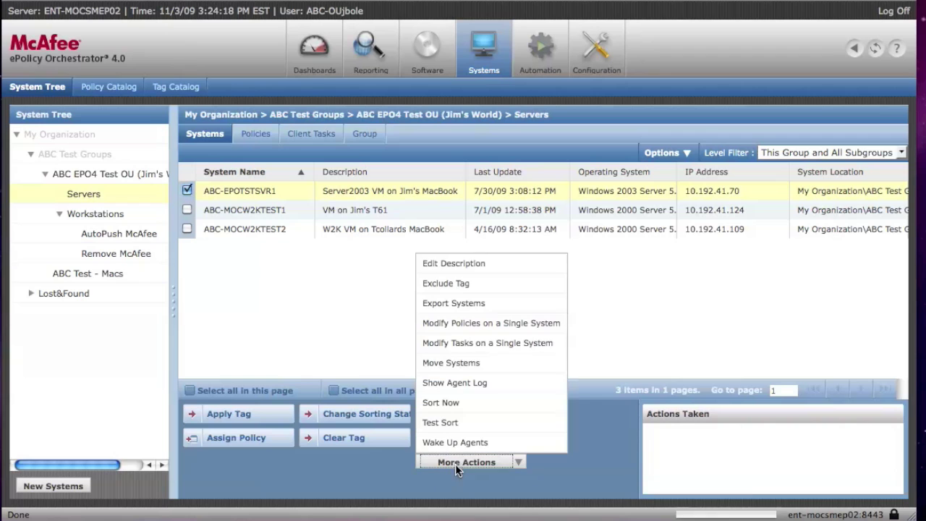
click(490, 345)
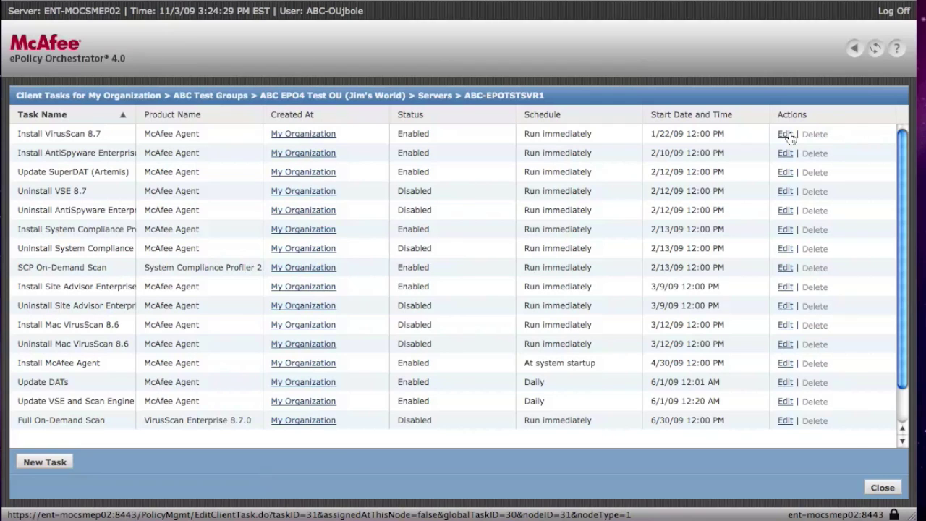
Step: Break inheritance of the Install VirusScan 8.7 task on ABC-EPOTSTSVR1, set its schedule status to Disabled, and save
click(787, 135)
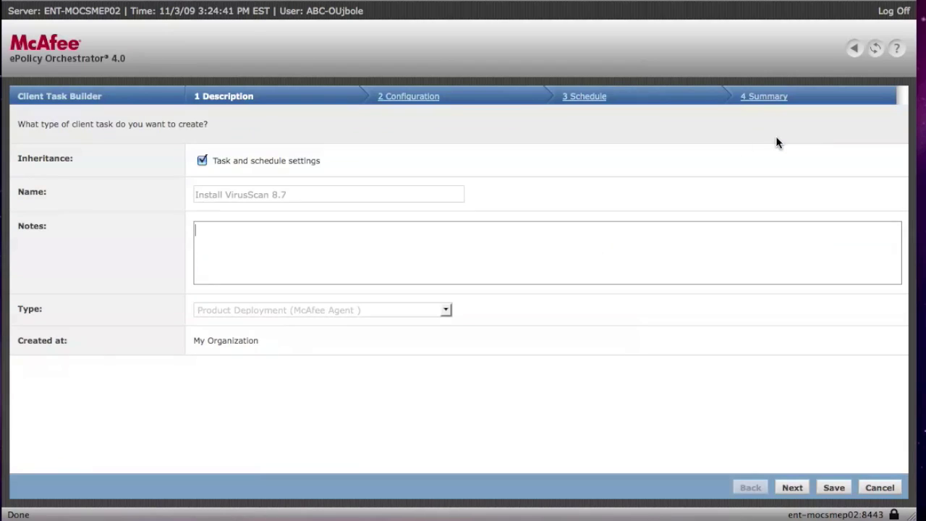
click(202, 160)
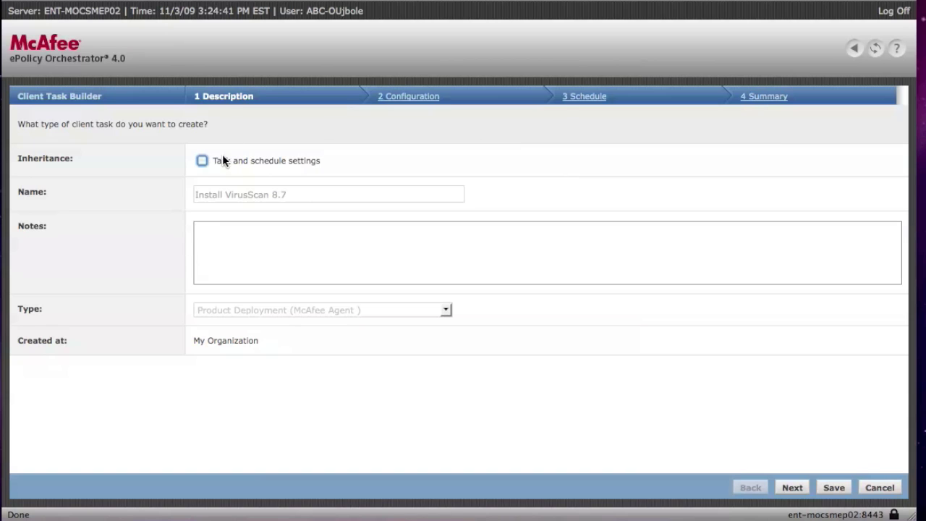
click(569, 102)
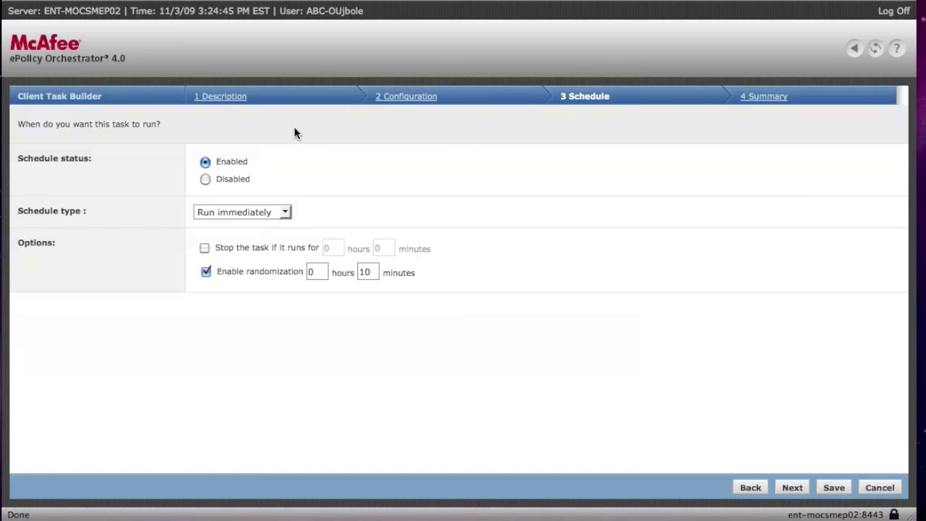
click(206, 179)
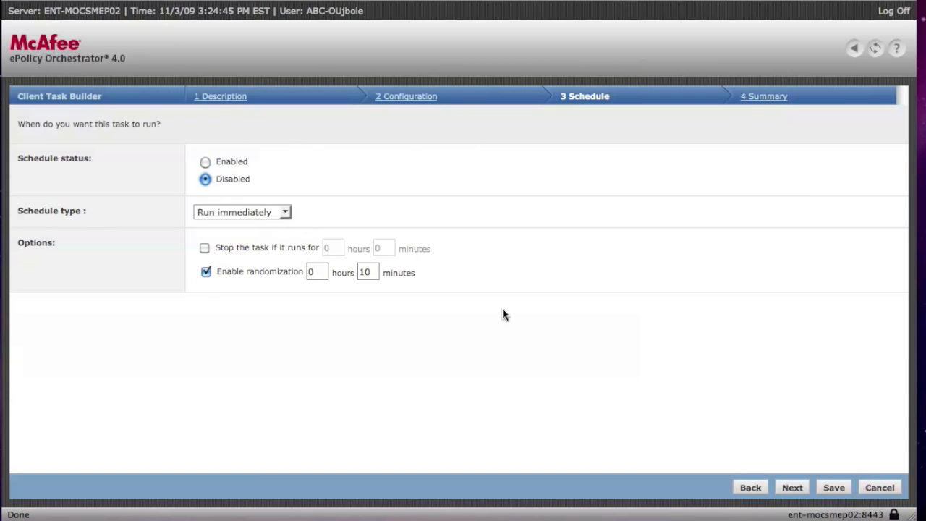
click(847, 490)
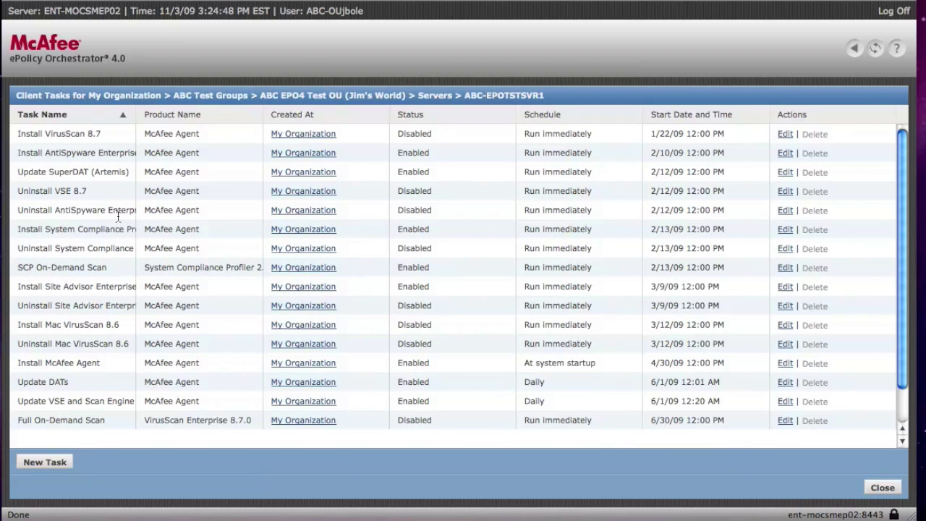
Step: Set the Uninstall VSE 8.7 task's schedule status to Enabled on ABC-EPOTSTSVR1, save it, and close the system's task list
click(785, 190)
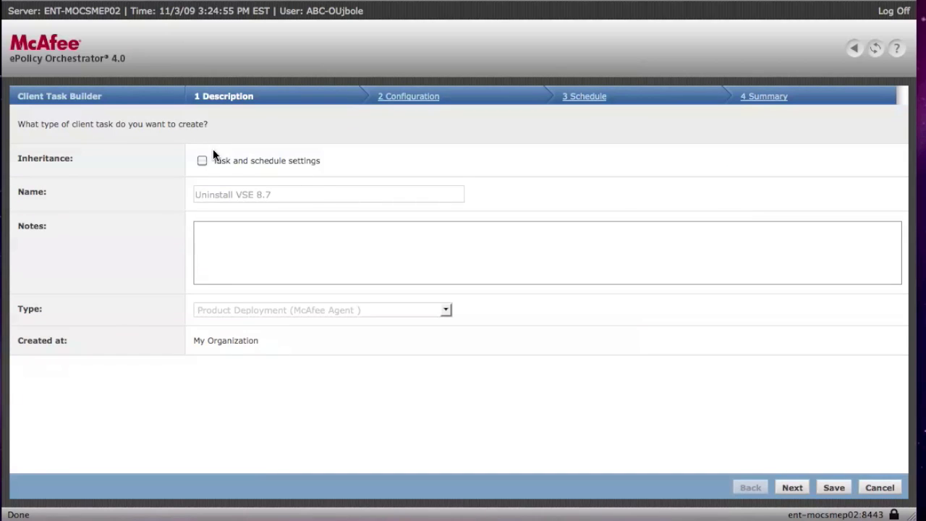
click(595, 97)
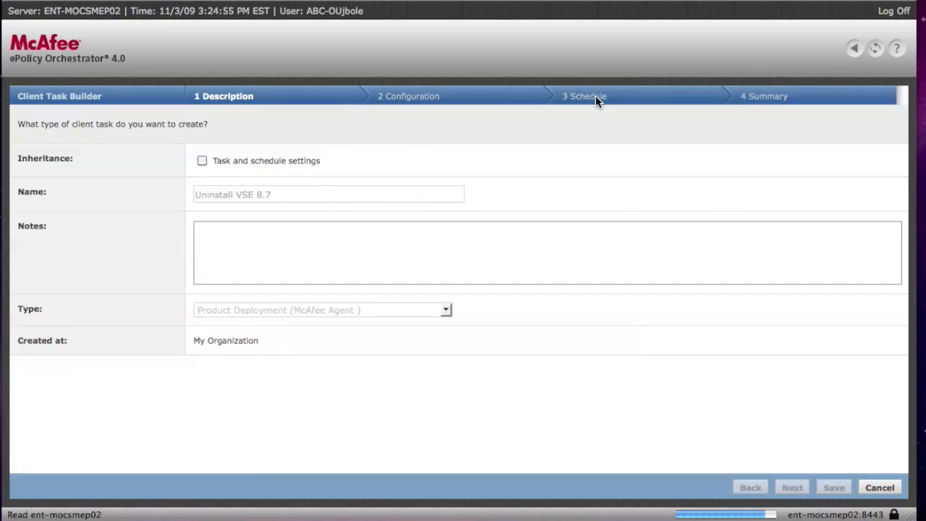
click(205, 162)
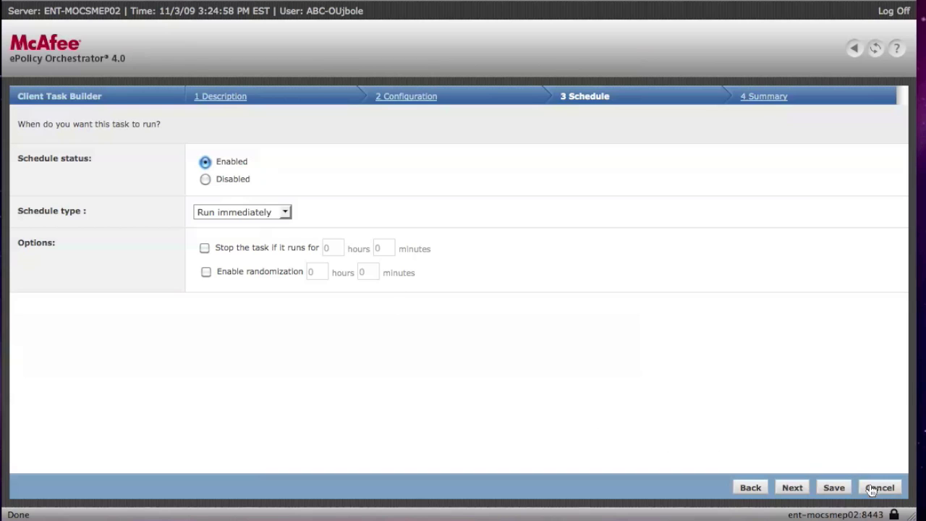
click(834, 489)
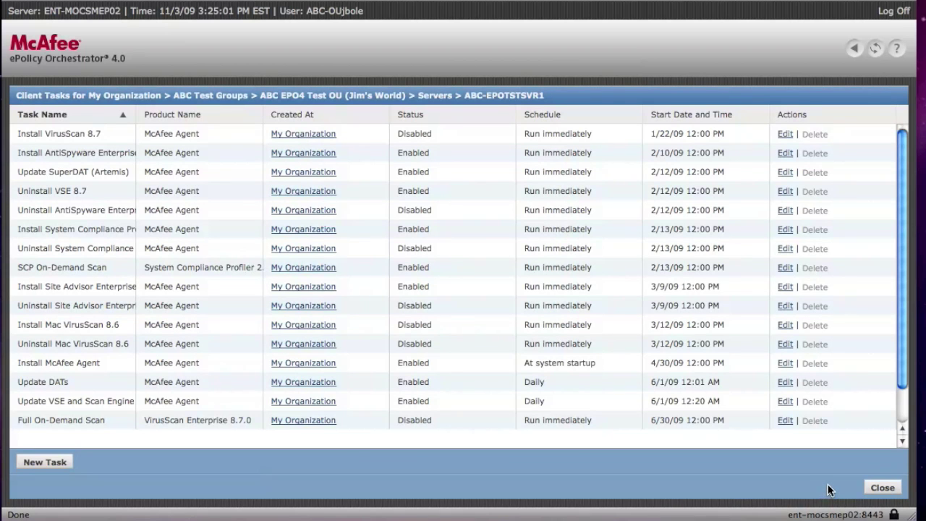
click(876, 490)
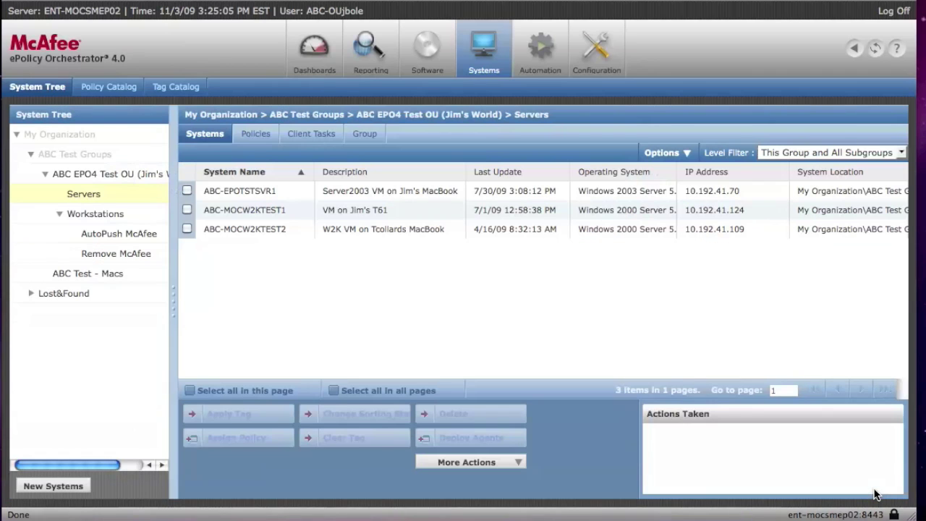